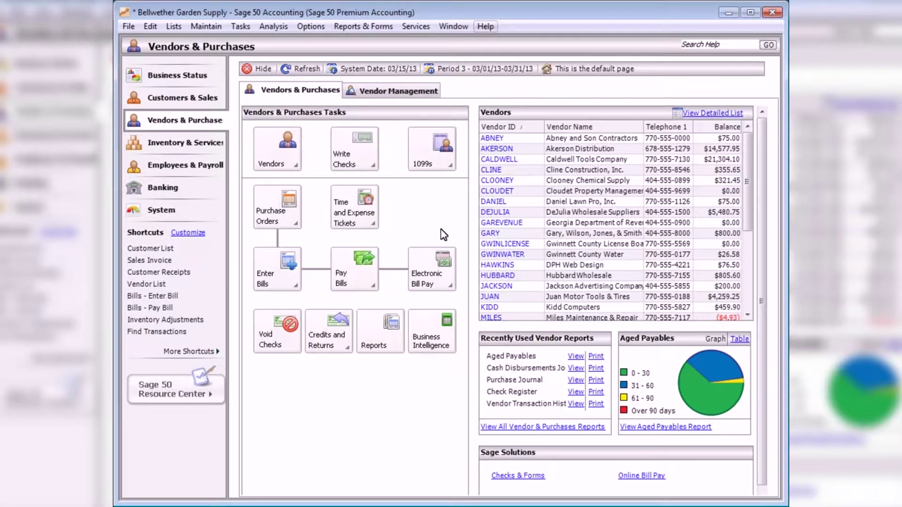
# Step: Load Abney and Son's Mar 14, 2013 purchase order for eight birdhouse items totalling 1,785.00
pyautogui.click(278, 209)
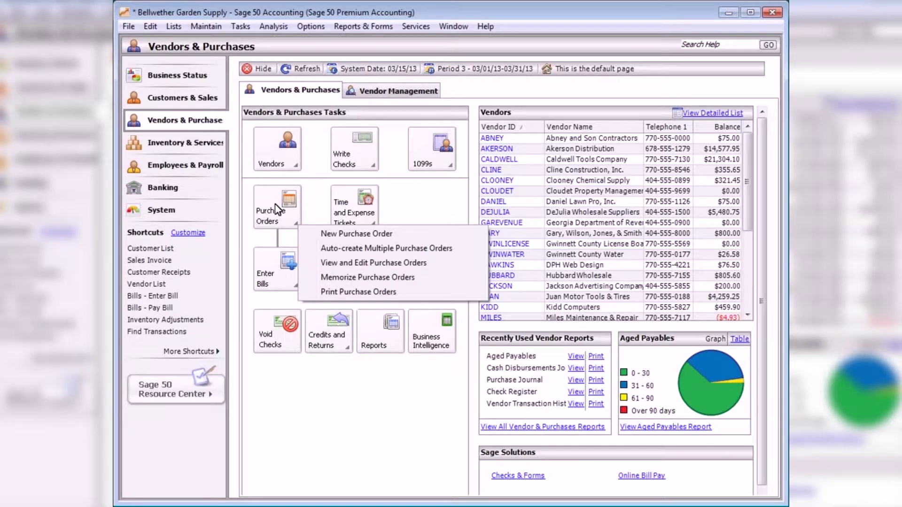
pyautogui.click(371, 234)
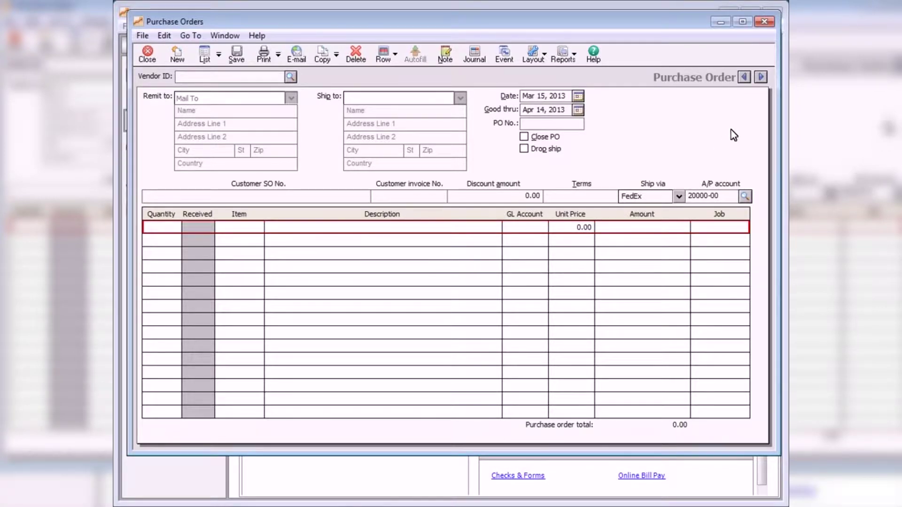
pyautogui.click(745, 77)
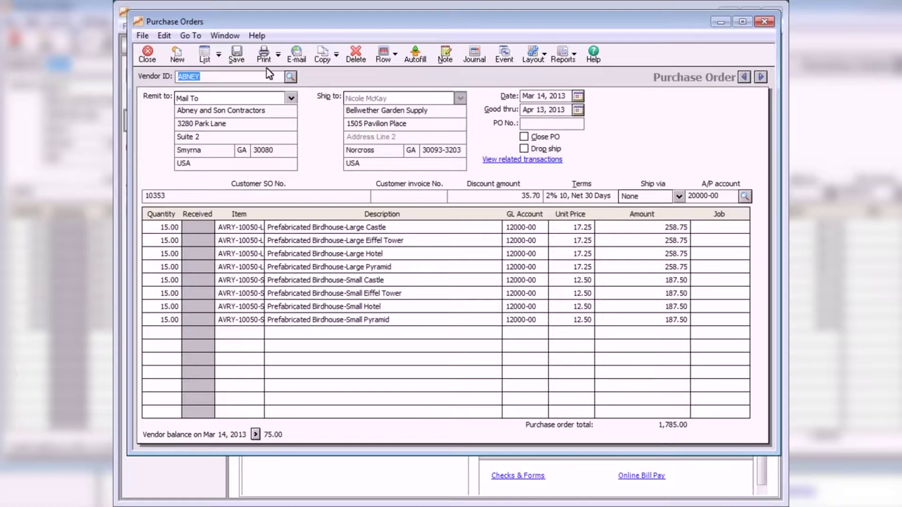
# Step: Close Purchase Orders and start a new vendor bill
pyautogui.click(147, 54)
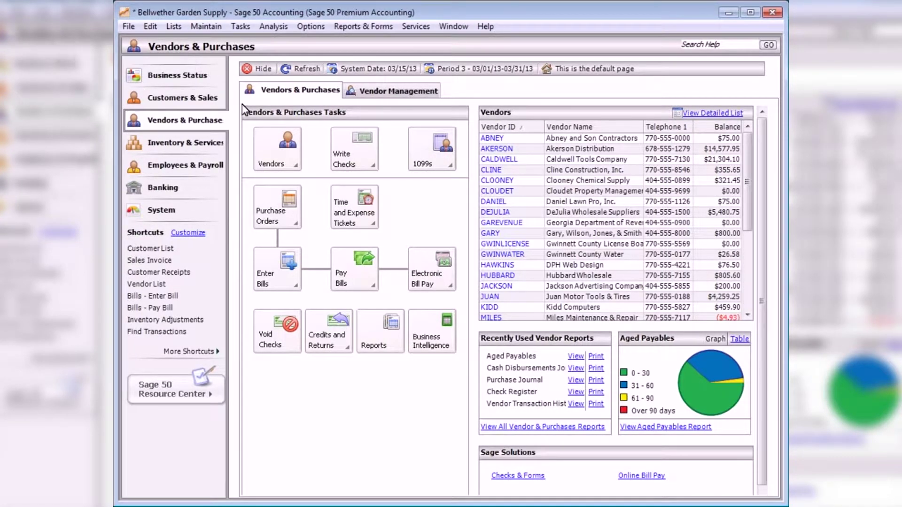
pyautogui.click(274, 268)
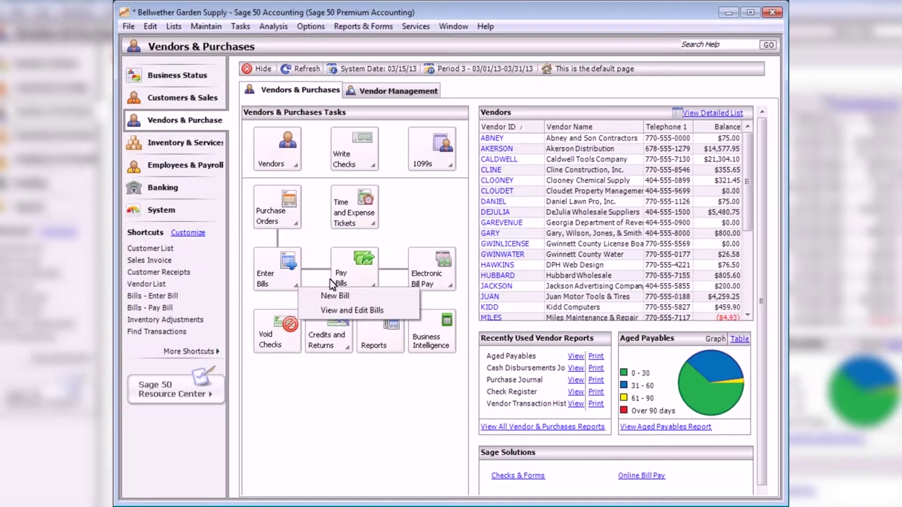
pyautogui.click(337, 295)
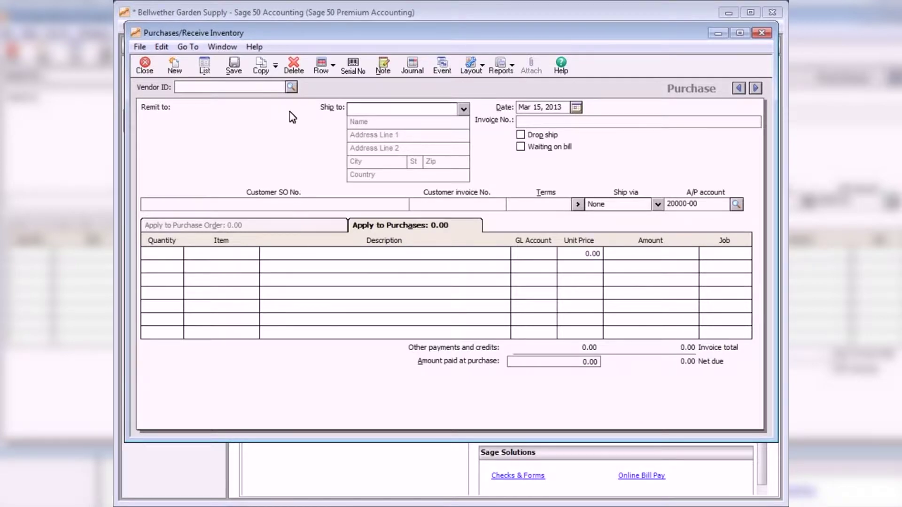
# Step: Choose vendor Cline Construction, enter invoice 236598, and view the payment terms details
pyautogui.click(291, 87)
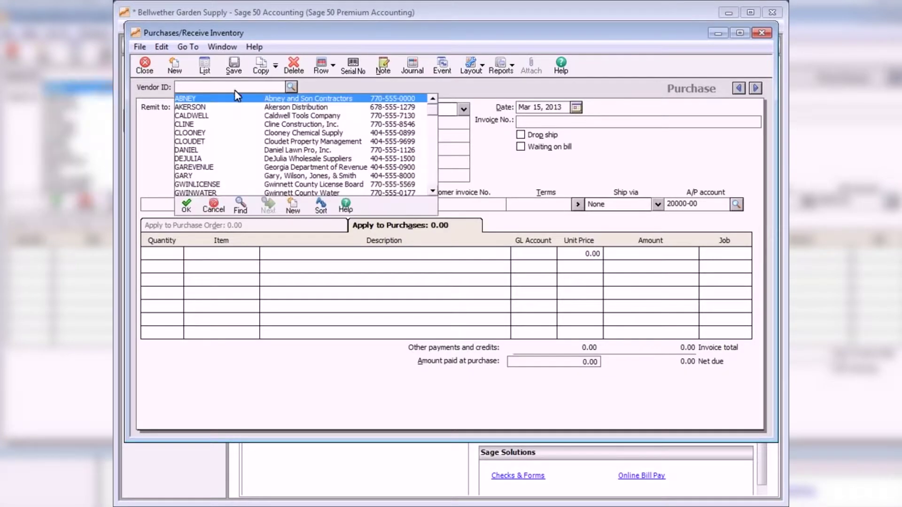
pyautogui.doubleClick(195, 125)
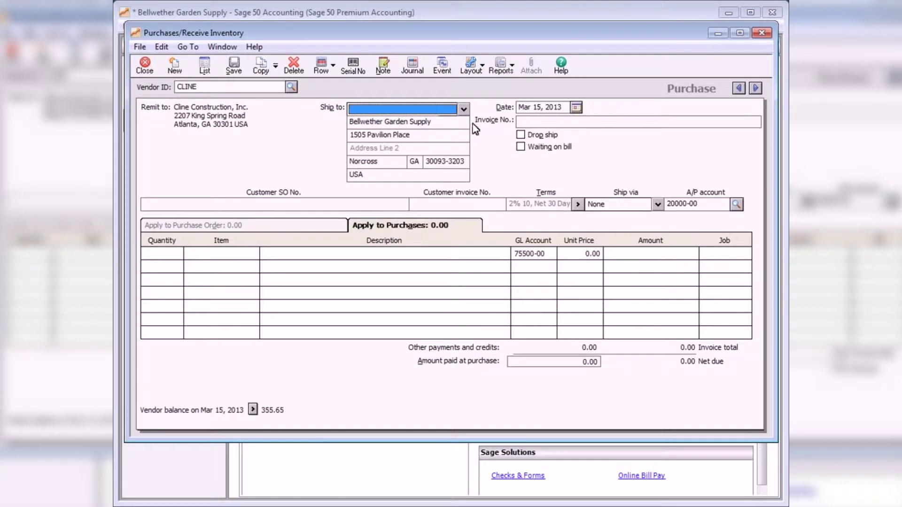
pyautogui.click(584, 123)
pyautogui.write('236598')
pyautogui.press('Tab')
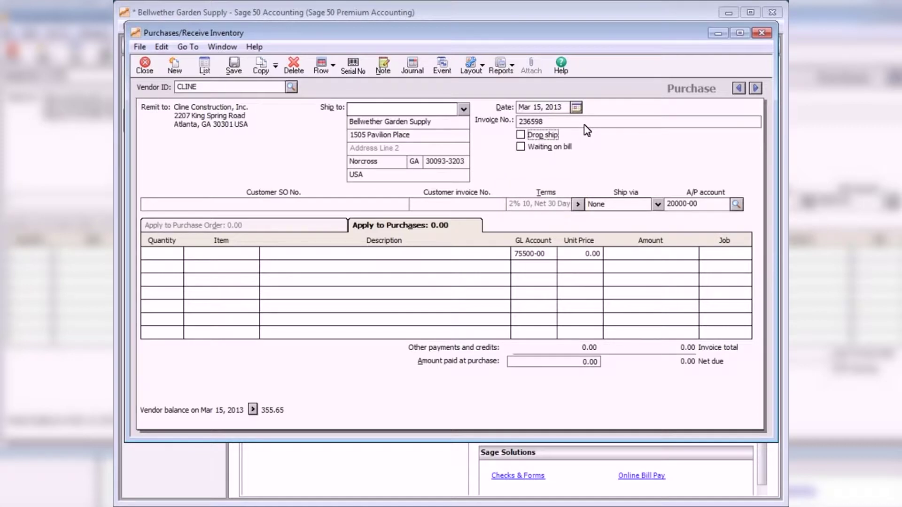
pyautogui.click(578, 203)
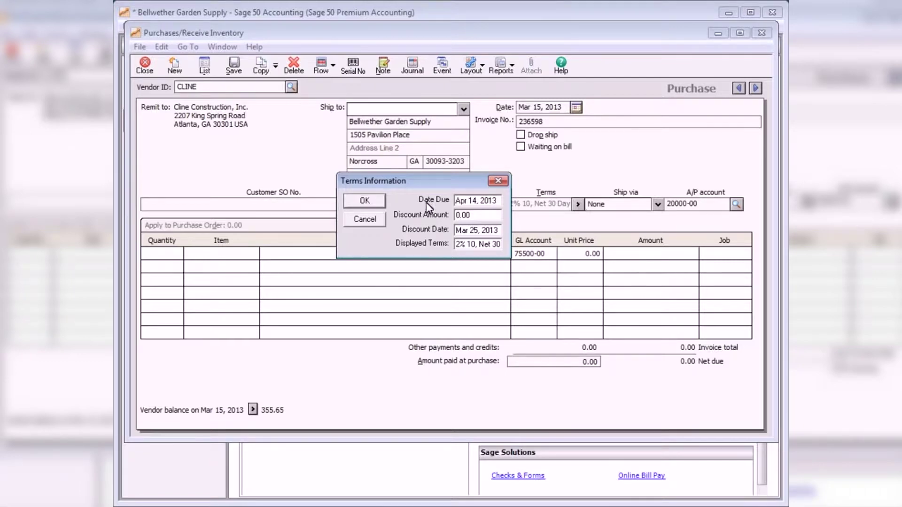
# Step: Accept the terms and add a bill line for 3 of item AVRY-10100 at 55.90
pyautogui.click(365, 201)
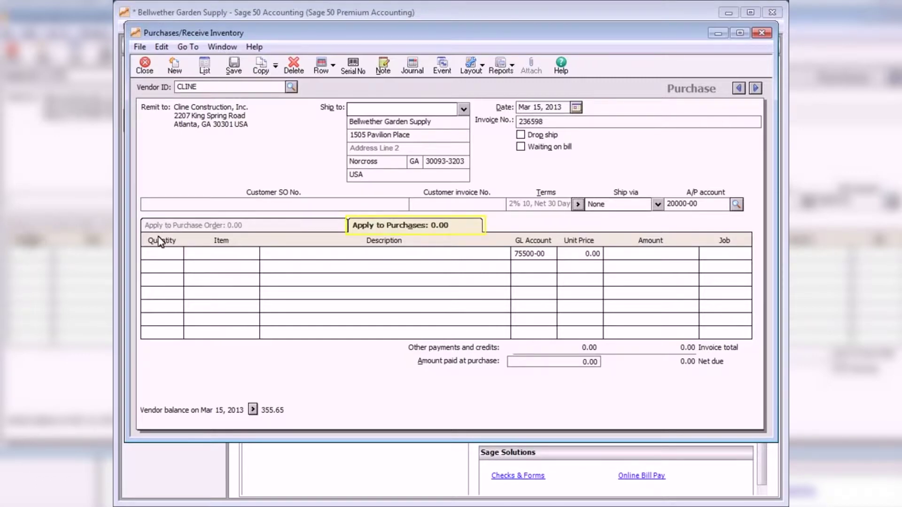
pyautogui.click(147, 257)
pyautogui.write('3')
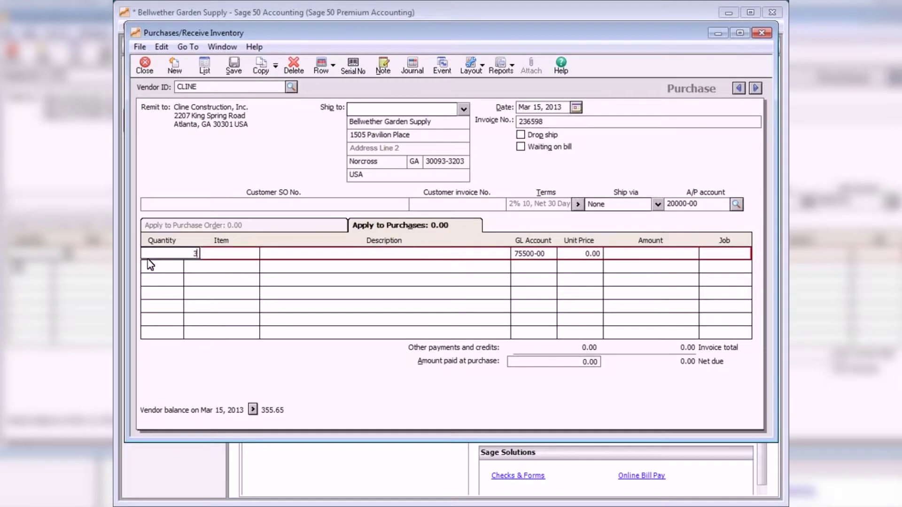
pyautogui.press('Tab')
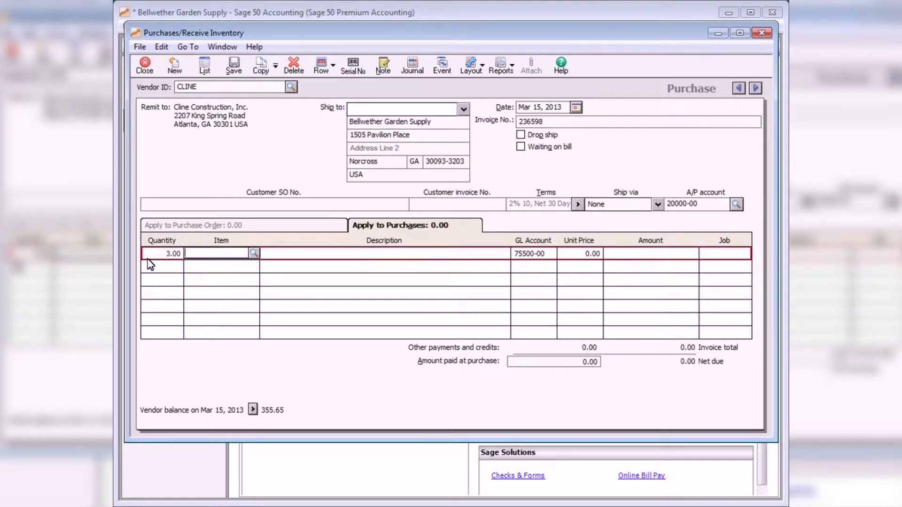
pyautogui.click(254, 253)
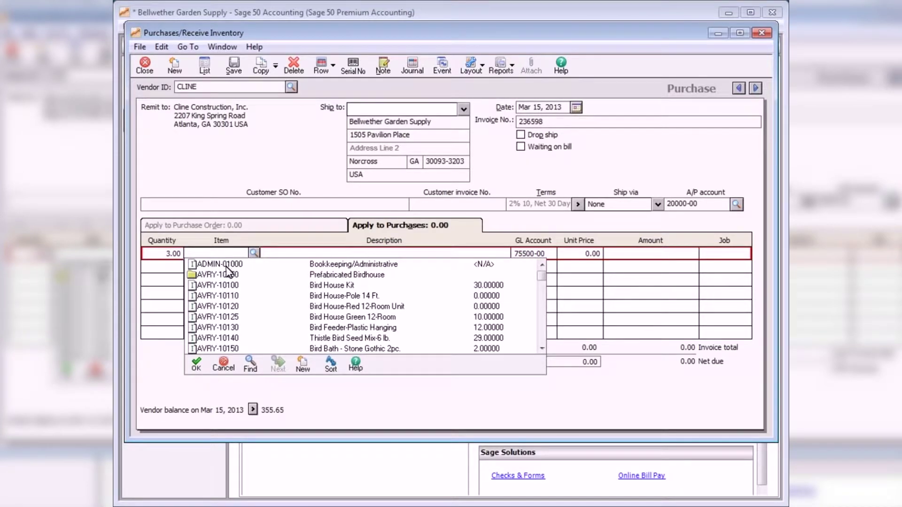
pyautogui.doubleClick(224, 285)
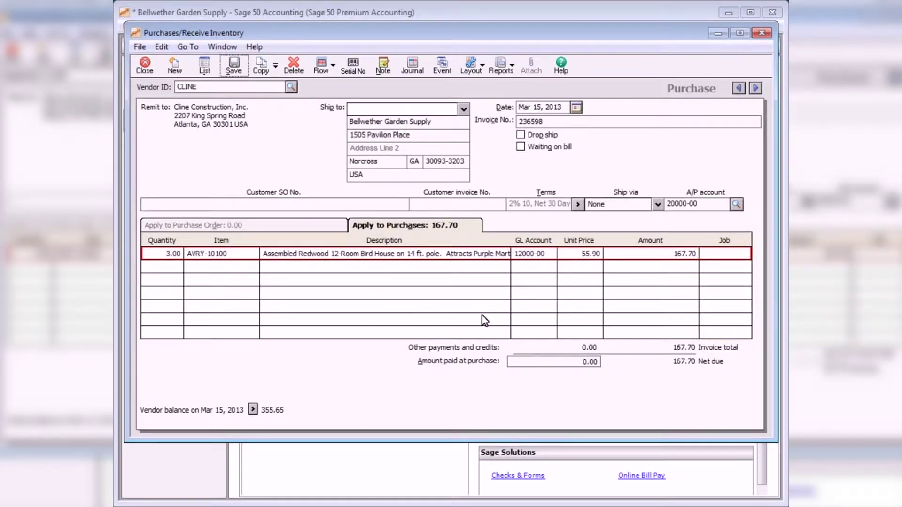
# Step: Record 167.70 as paid at purchase with reference 23111
pyautogui.click(527, 368)
pyautogui.write('167.70')
pyautogui.press('Tab')
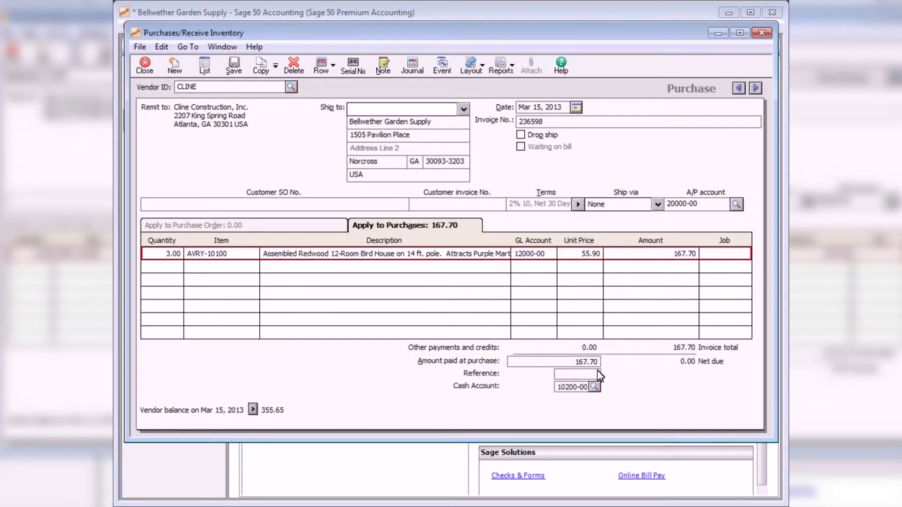
pyautogui.write('23111')
# Step: Save the Cline bill and start a DeJulia Wholesale Suppliers bill against purchase order 10202
pyautogui.click(233, 66)
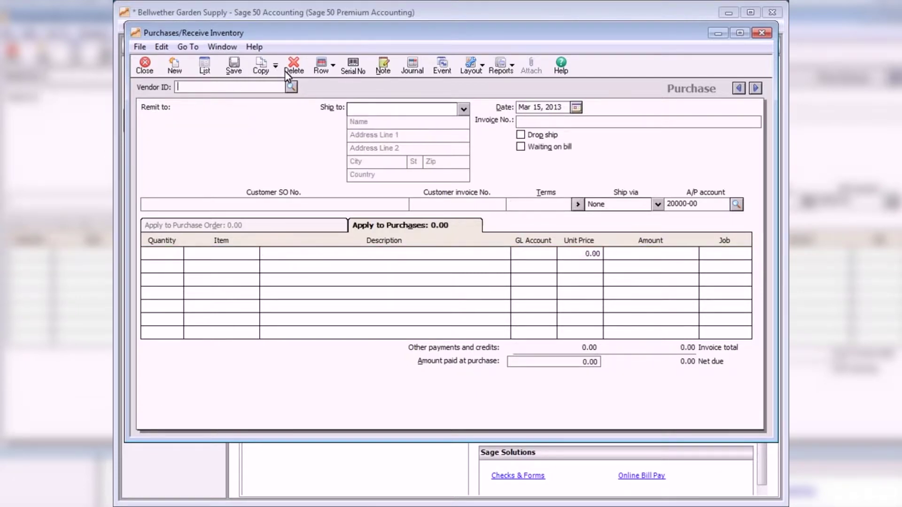
pyautogui.click(291, 87)
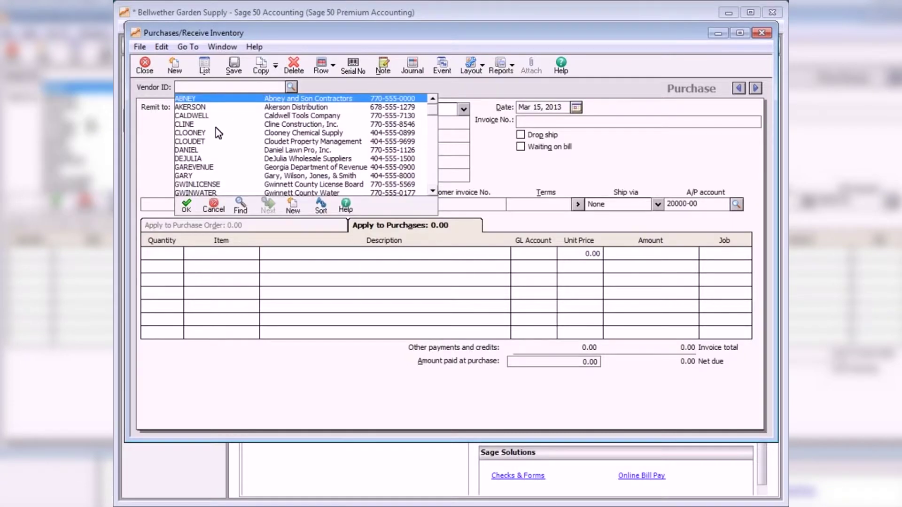
pyautogui.doubleClick(211, 159)
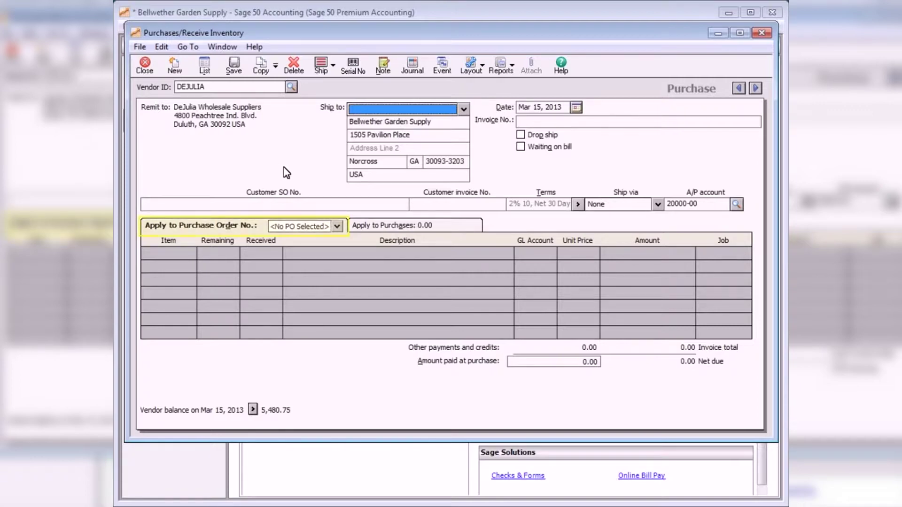
pyautogui.click(338, 227)
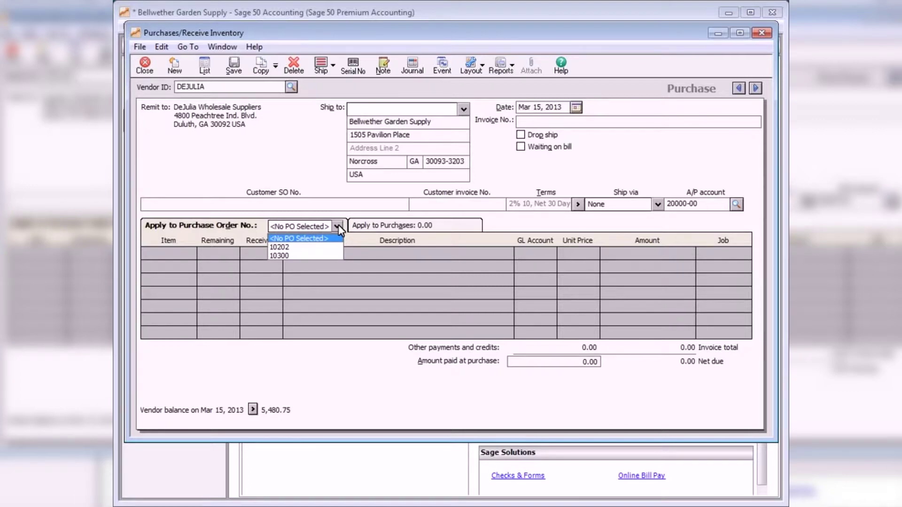
pyautogui.click(282, 247)
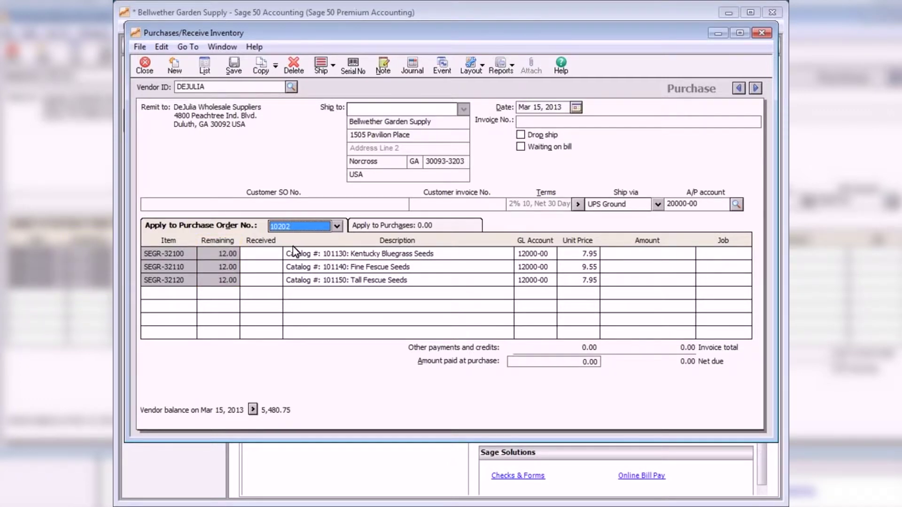
# Step: Receive 12 of each of the three seed items, enter invoice B11154, and save the 305.40 bill
pyautogui.click(249, 256)
pyautogui.write('12')
pyautogui.click(246, 271)
pyautogui.write('12')
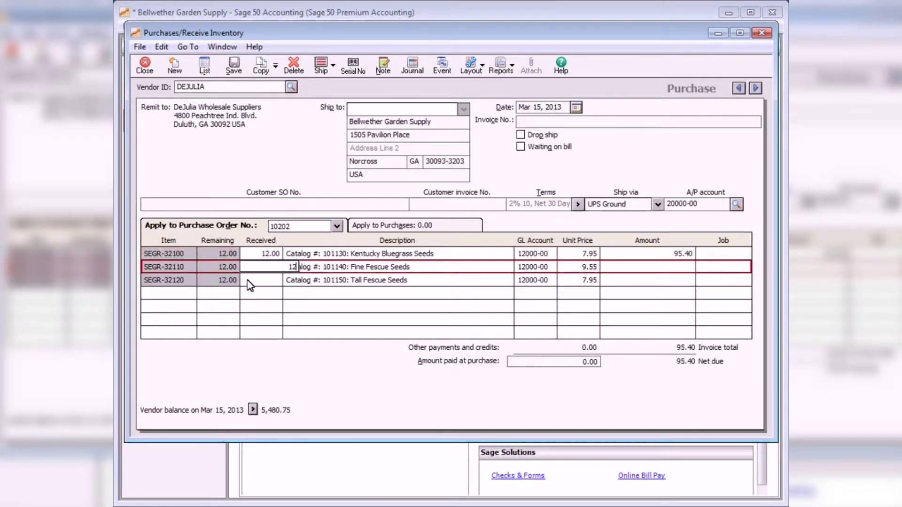
pyautogui.click(249, 284)
pyautogui.write('12')
pyautogui.press('Tab')
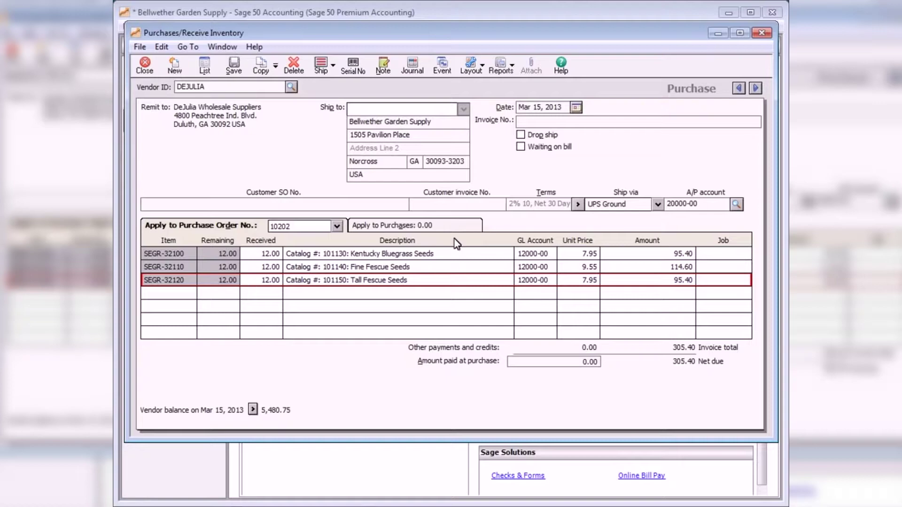
pyautogui.click(518, 125)
pyautogui.write('B11154')
pyautogui.click(233, 67)
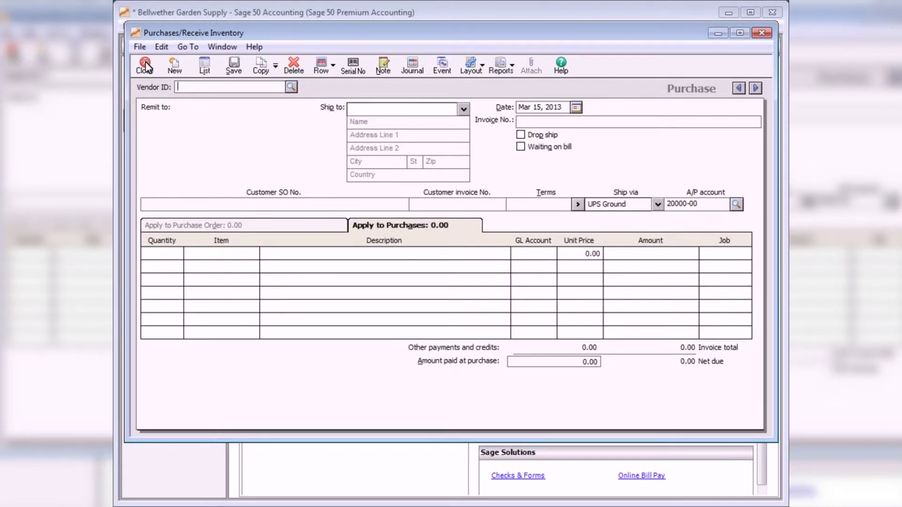
# Step: Close the purchases window and start a new Pay Bill payment from 10200-00 Regular Checking
pyautogui.click(146, 67)
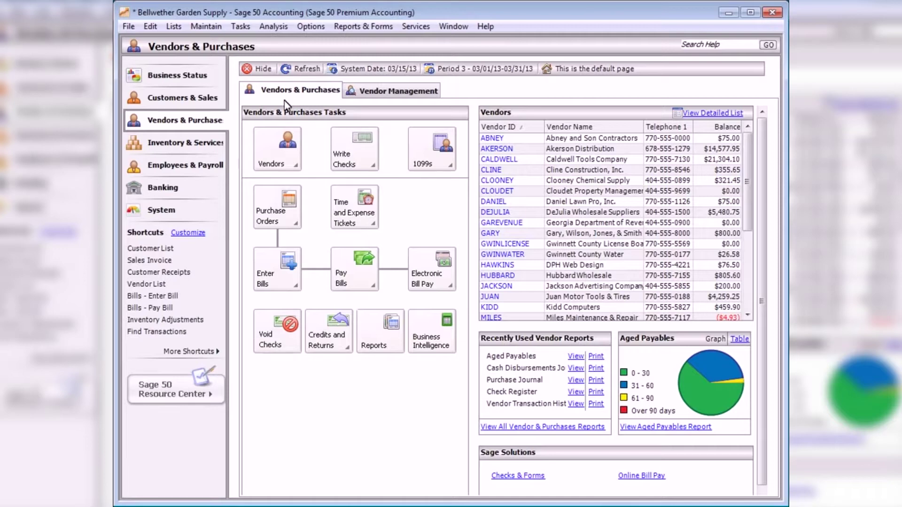
pyautogui.click(356, 280)
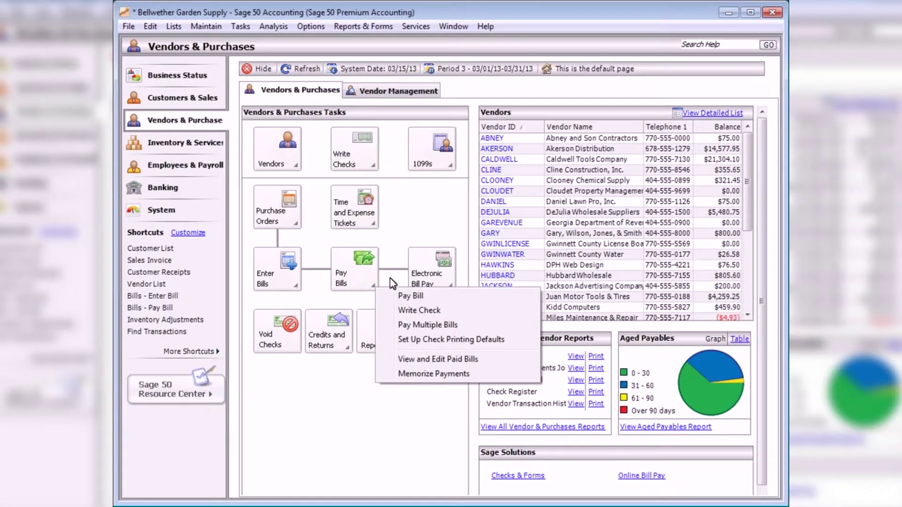
pyautogui.click(408, 296)
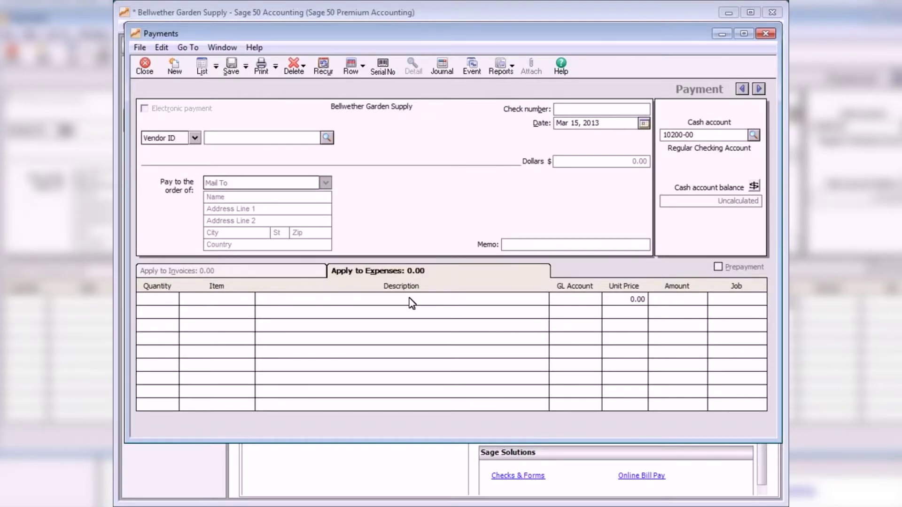
# Step: Pay Akerson Distribution's A-6411 and A-7811 in full plus 2,500.00 toward A-9203
pyautogui.click(326, 138)
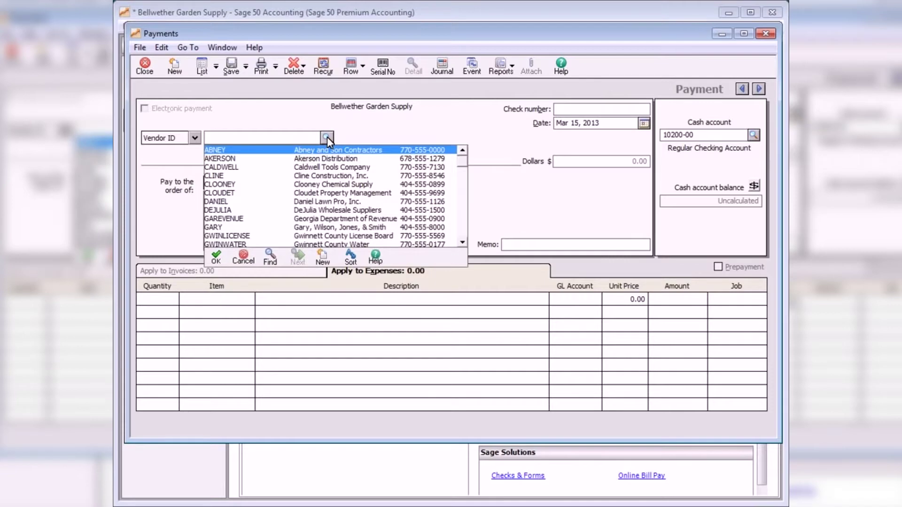
pyautogui.doubleClick(239, 159)
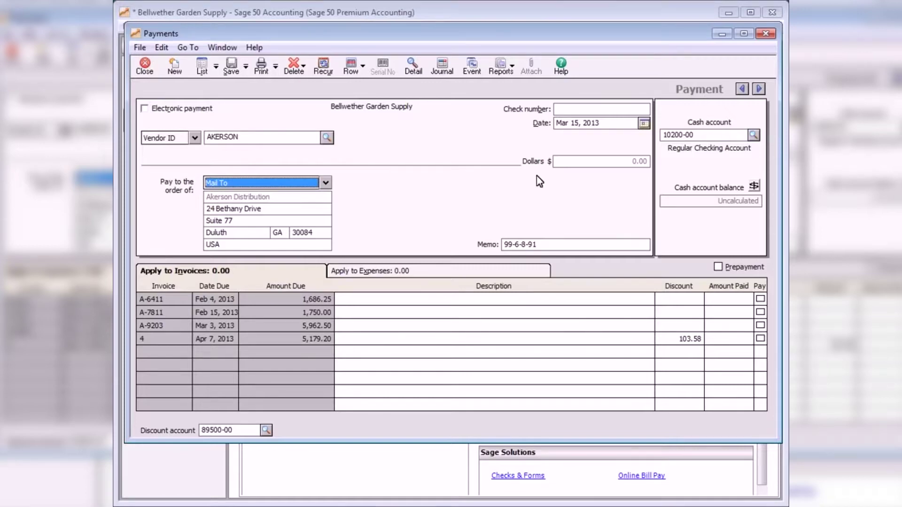
pyautogui.click(759, 299)
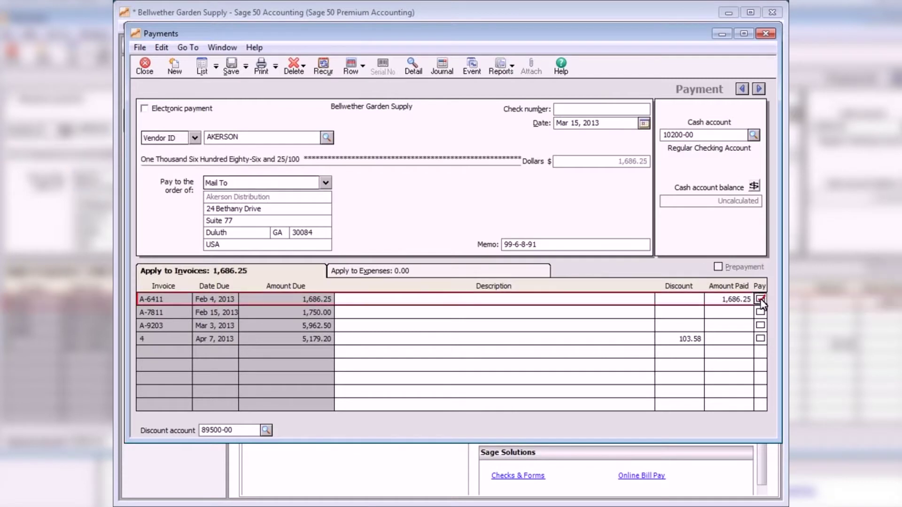
pyautogui.click(760, 312)
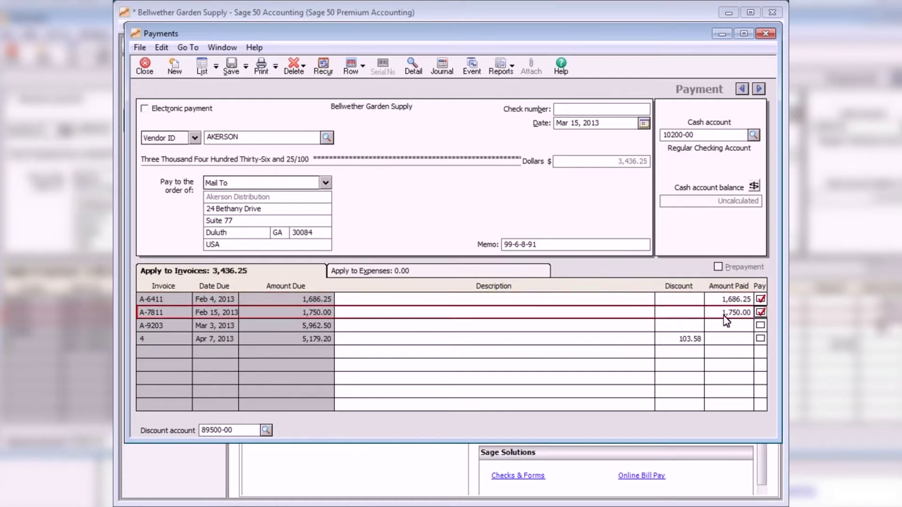
pyautogui.click(714, 326)
pyautogui.write('2500.00')
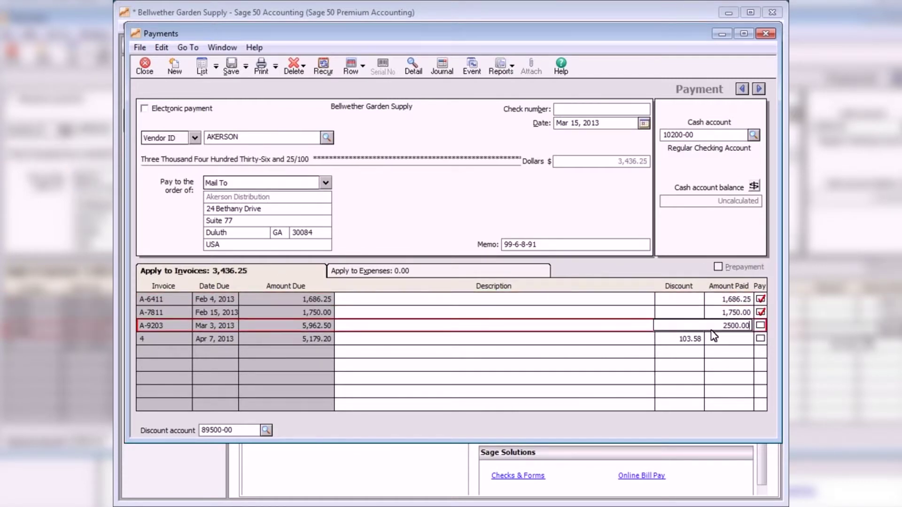
pyautogui.press('Tab')
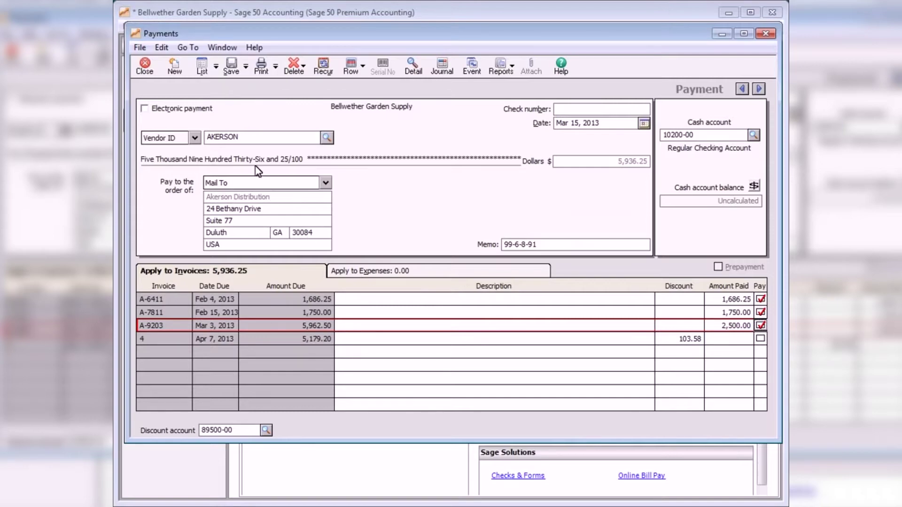
# Step: Save the Akerson payment and start a new payment to vendor CLOUDET
pyautogui.click(232, 66)
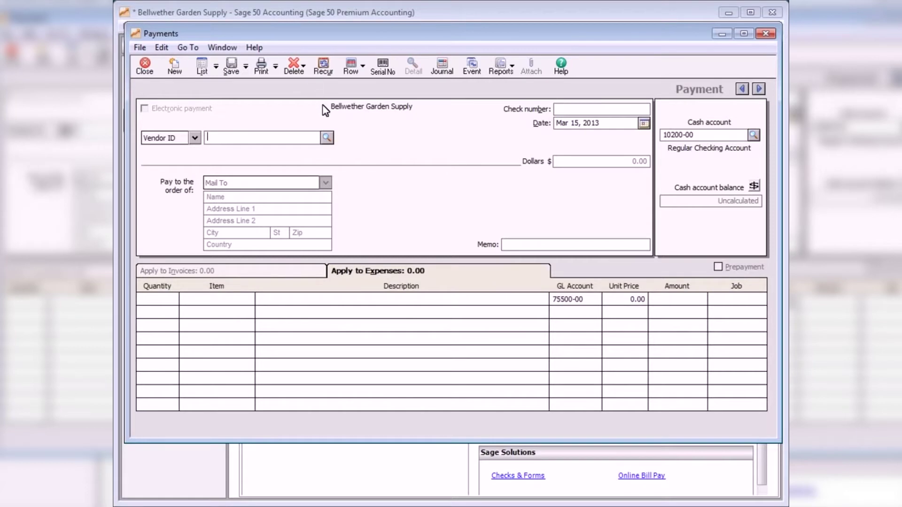
pyautogui.click(328, 138)
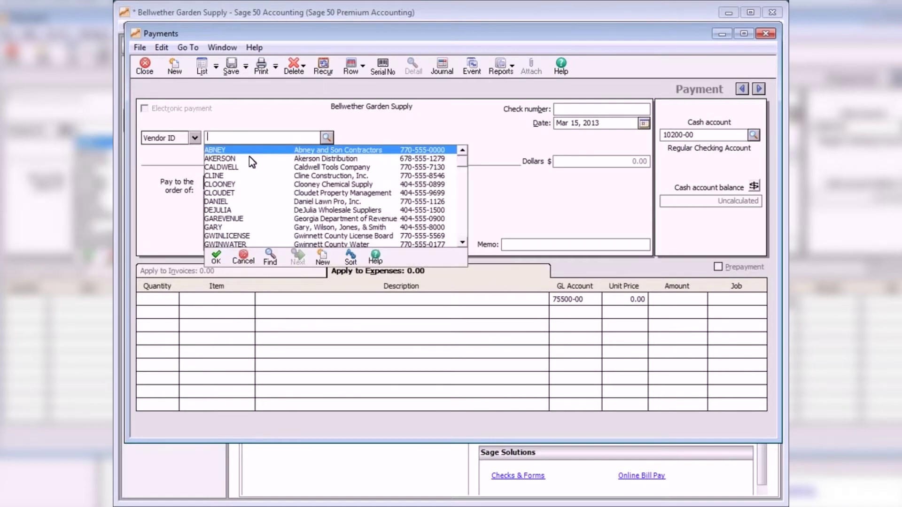
pyautogui.click(240, 183)
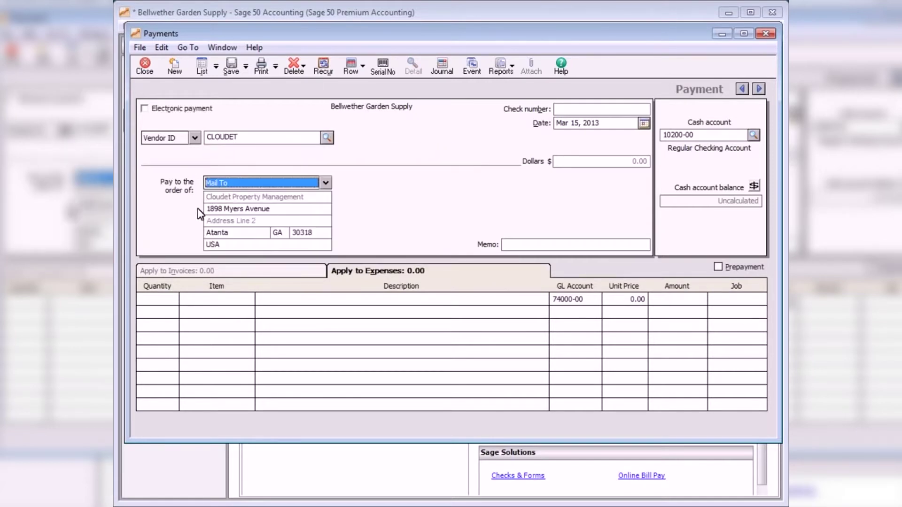
# Step: Add 10 BOOK-11010 gardening handbooks at 5.20 and save the 52.00 payment
pyautogui.click(177, 303)
pyautogui.write('10')
pyautogui.press('Tab')
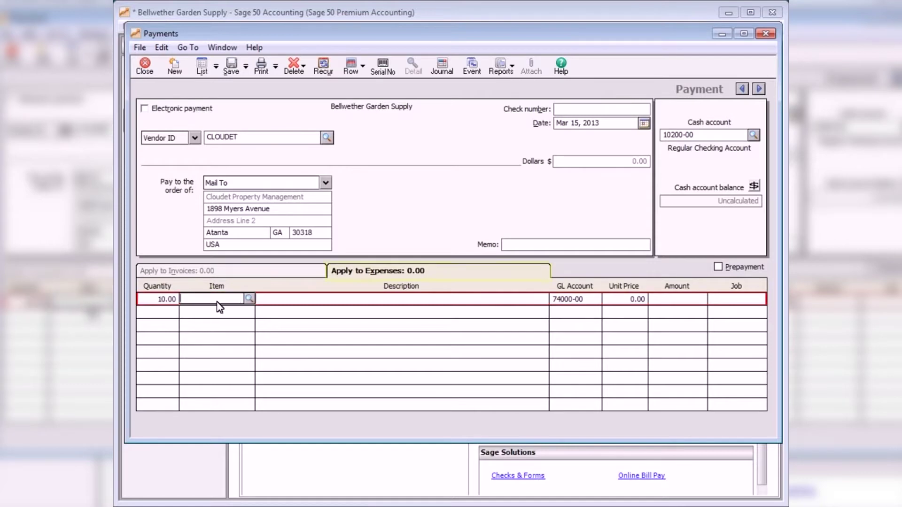
pyautogui.click(249, 299)
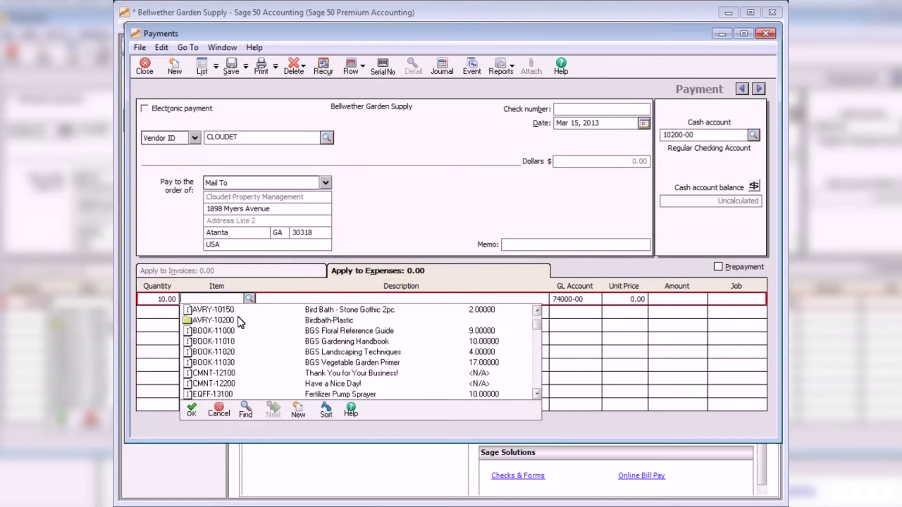
pyautogui.doubleClick(240, 342)
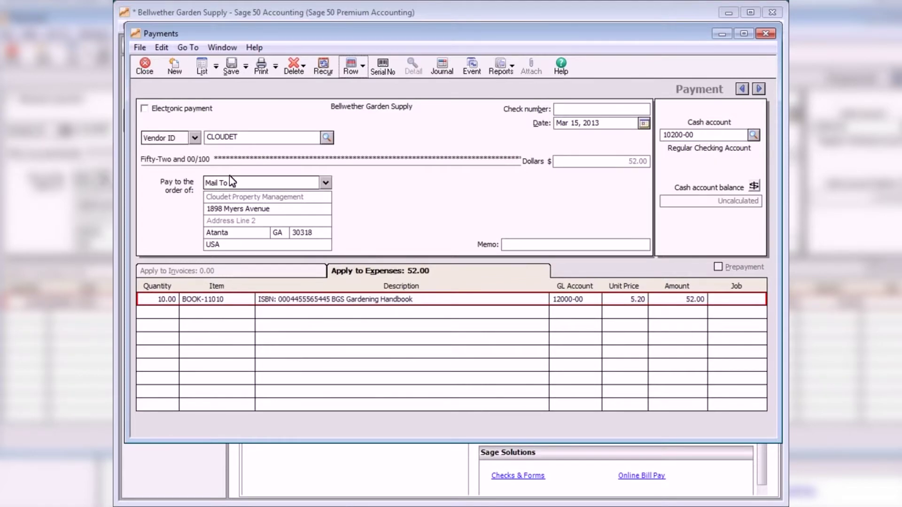
pyautogui.click(231, 67)
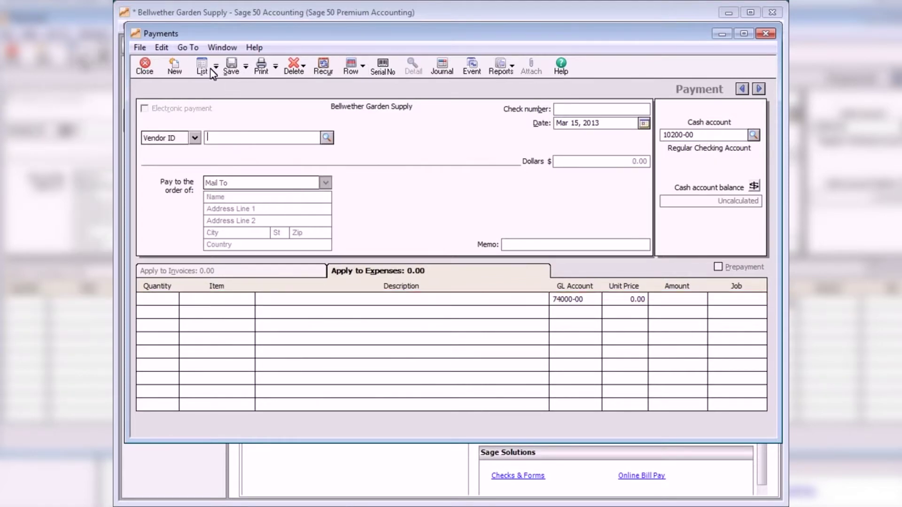
# Step: Switch the payee type to Customer ID and choose customer CANNON
pyautogui.click(193, 138)
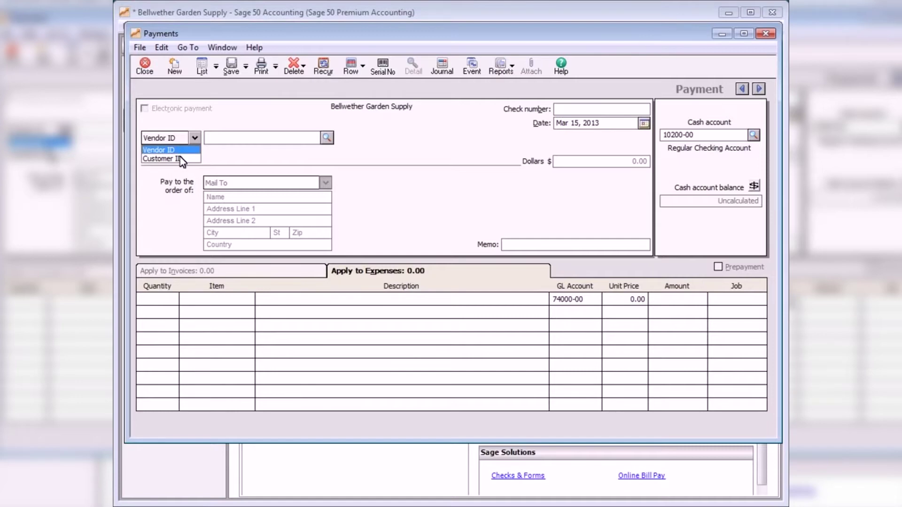
pyautogui.click(179, 157)
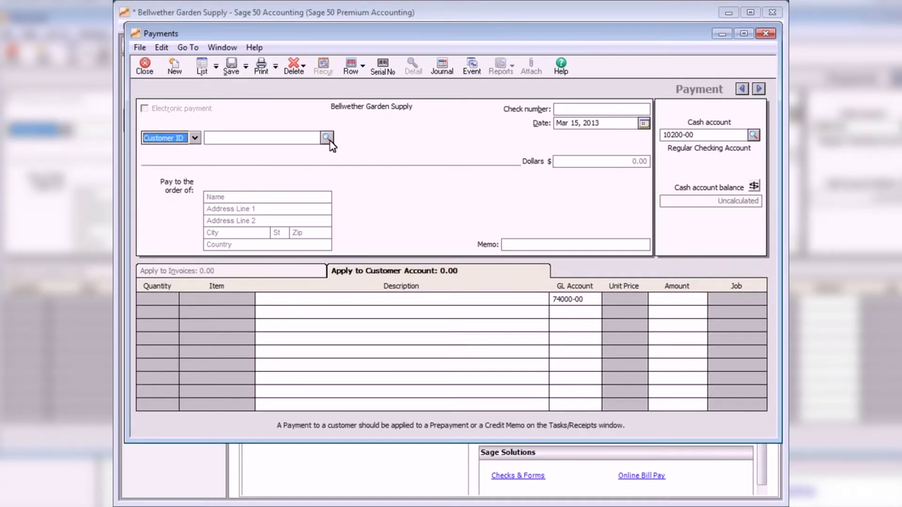
pyautogui.click(326, 137)
pyautogui.doubleClick(241, 176)
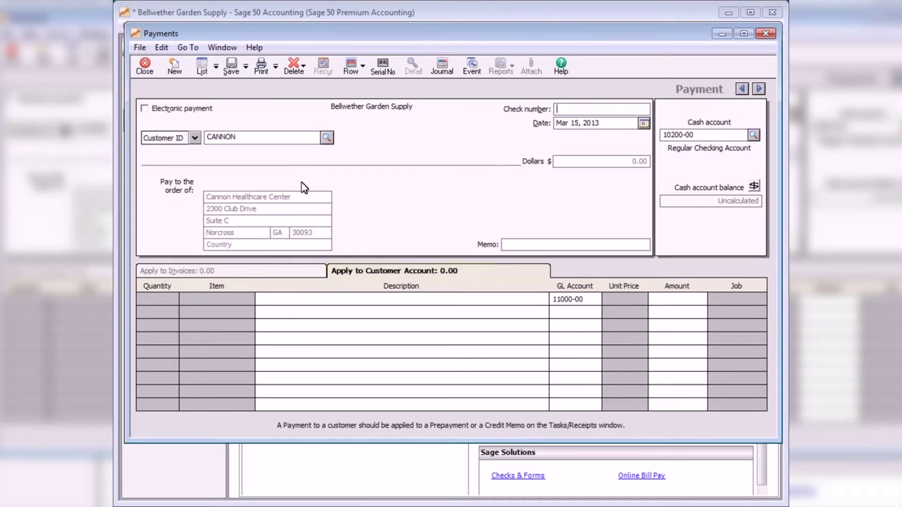
# Step: Enter a payment line described as 'Refund' for 26.00
pyautogui.click(381, 301)
pyautogui.write('Refund')
pyautogui.press('Tab')
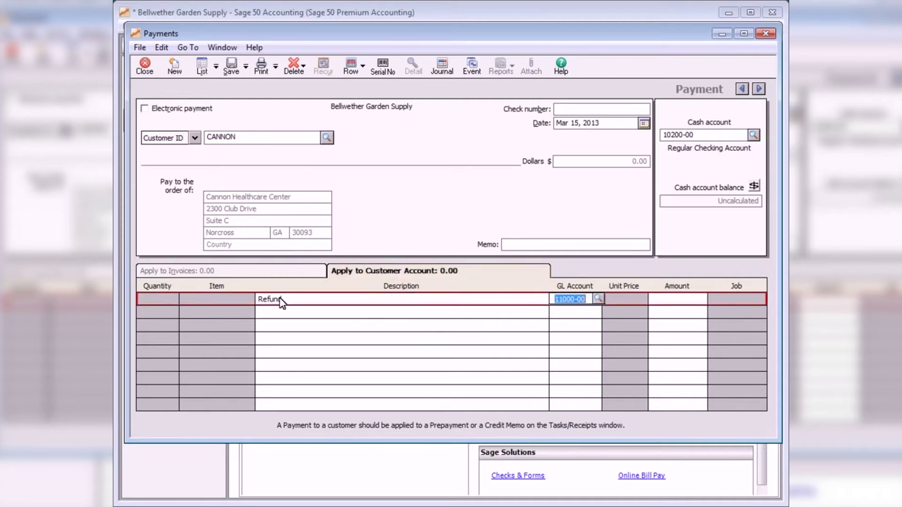
pyautogui.press('Tab')
pyautogui.write('26.00')
pyautogui.press('Tab')
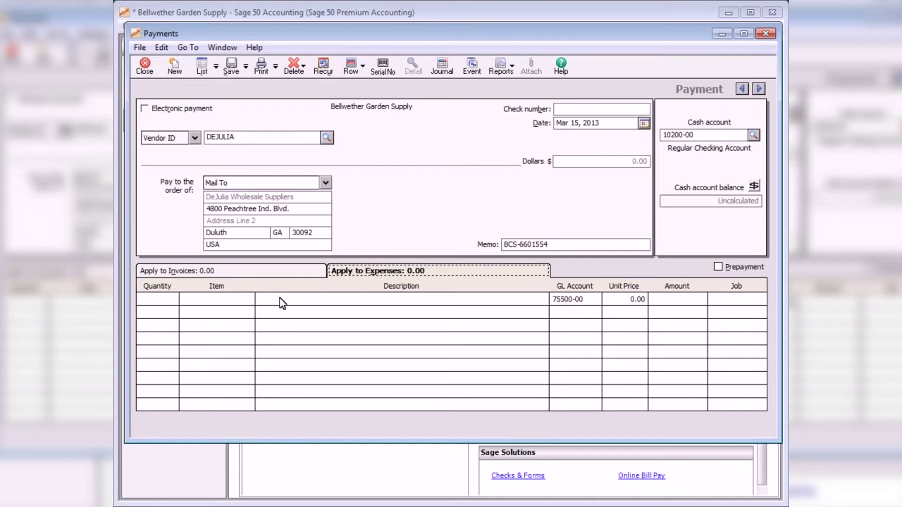
# Step: Tick Prepayment on the DEJULIA payment, then close Payments without saving the change
pyautogui.click(718, 267)
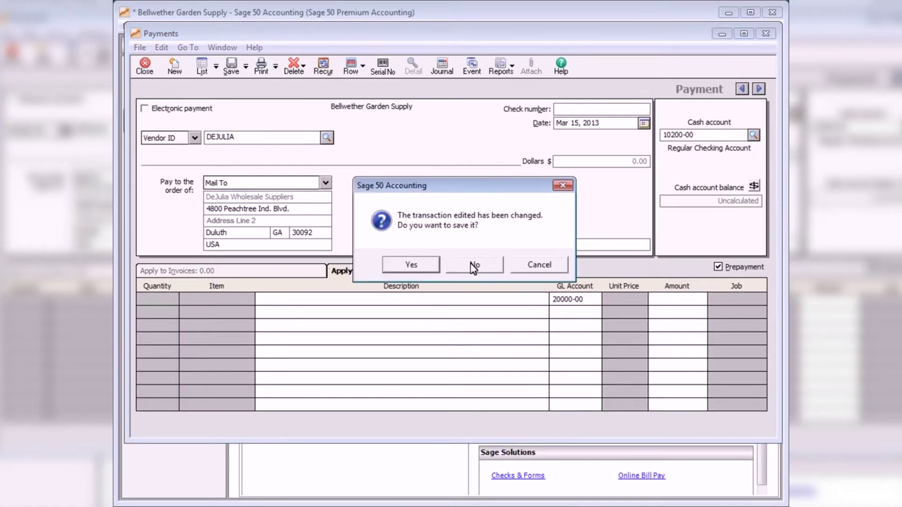
pyautogui.click(473, 266)
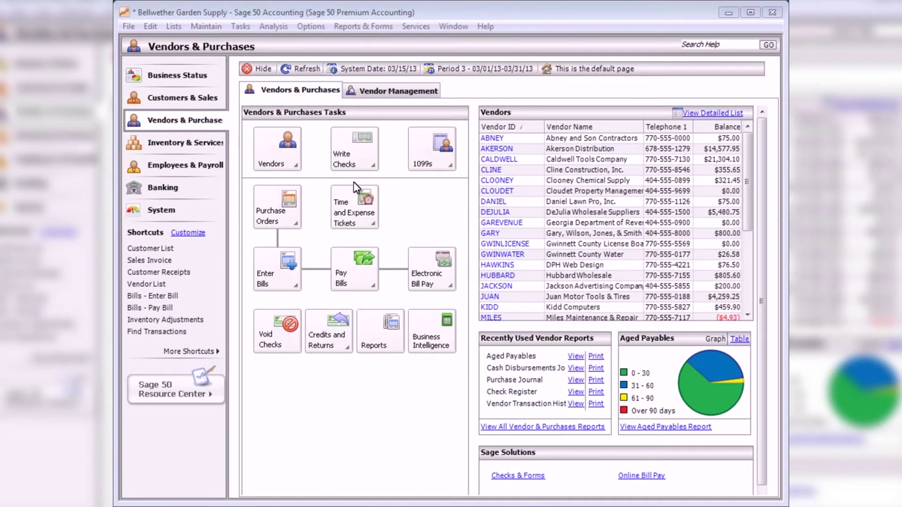
# Step: Start a new check to vendor MONICASBBQ, Monica's BBQ Bonanza
pyautogui.click(351, 148)
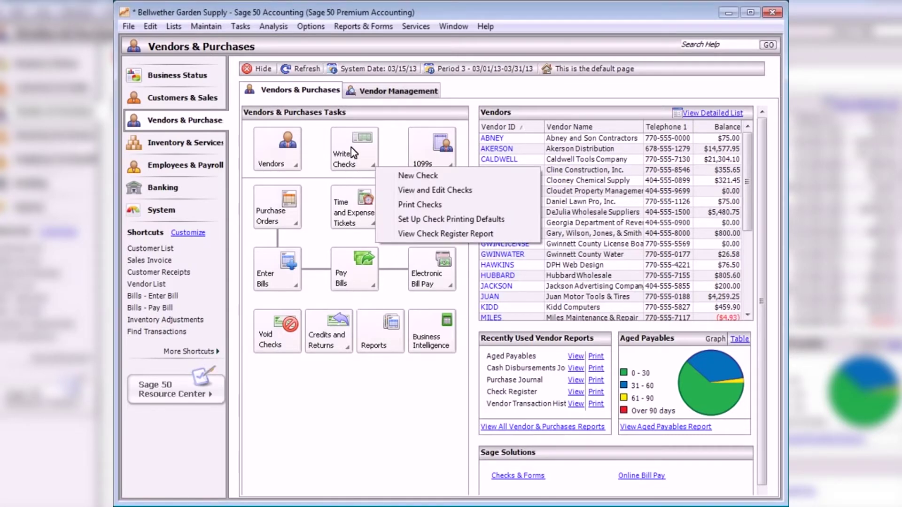
pyautogui.click(442, 177)
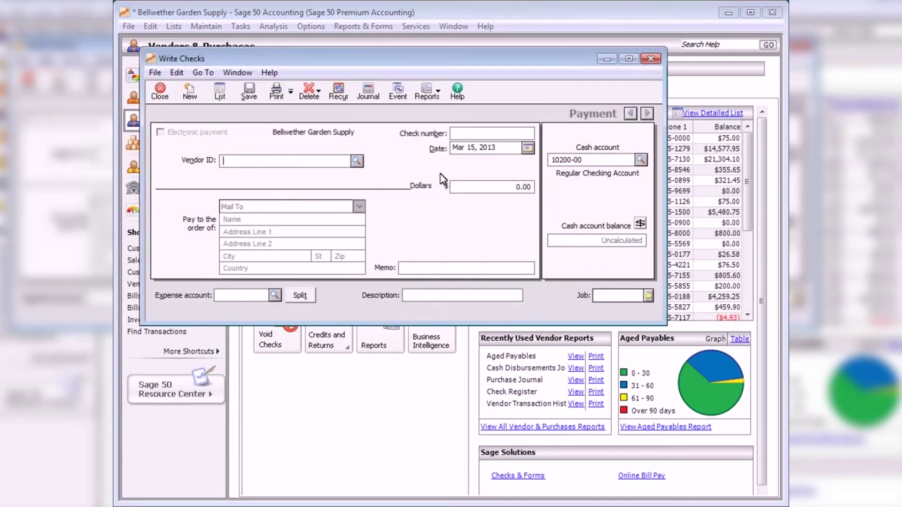
pyautogui.click(357, 162)
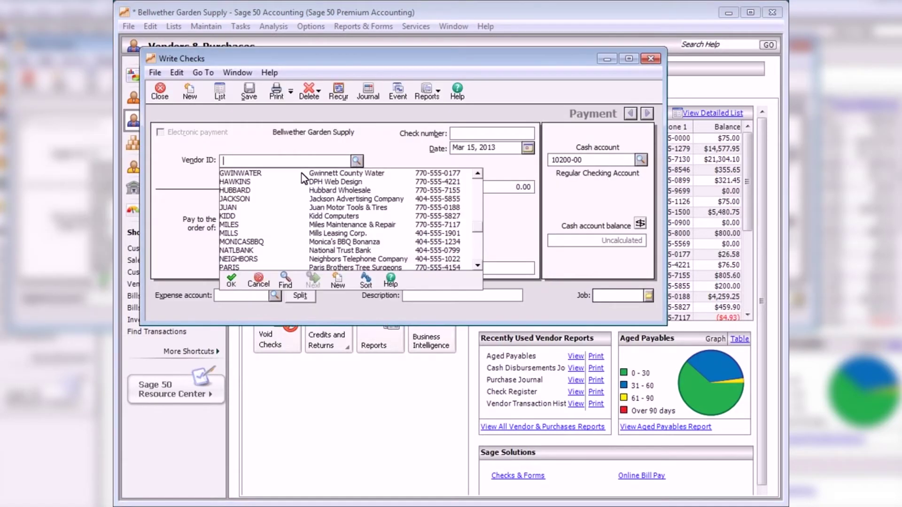
pyautogui.doubleClick(269, 243)
# Step: Enter amount 124.56 and check number 1269, then save the check
pyautogui.click(481, 191)
pyautogui.write('124.56')
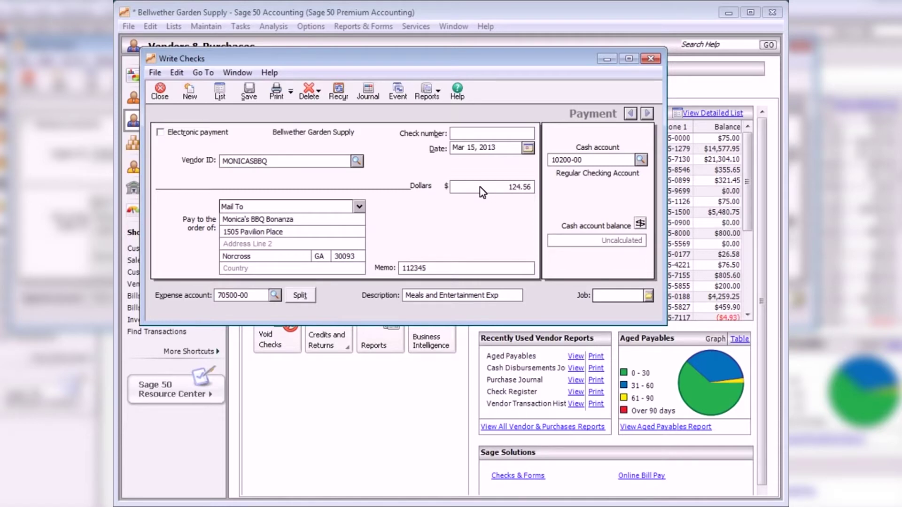
pyautogui.press('Tab')
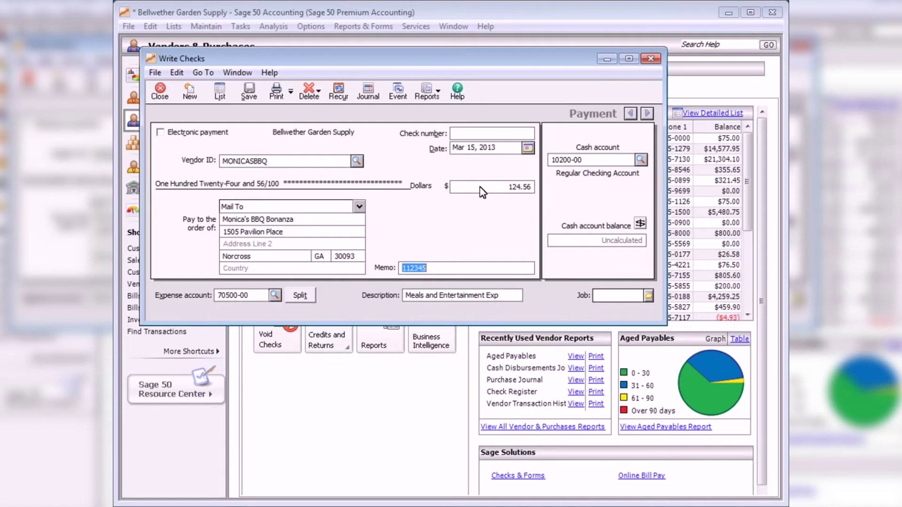
pyautogui.click(453, 135)
pyautogui.write('1269')
pyautogui.press('Tab')
pyautogui.click(249, 94)
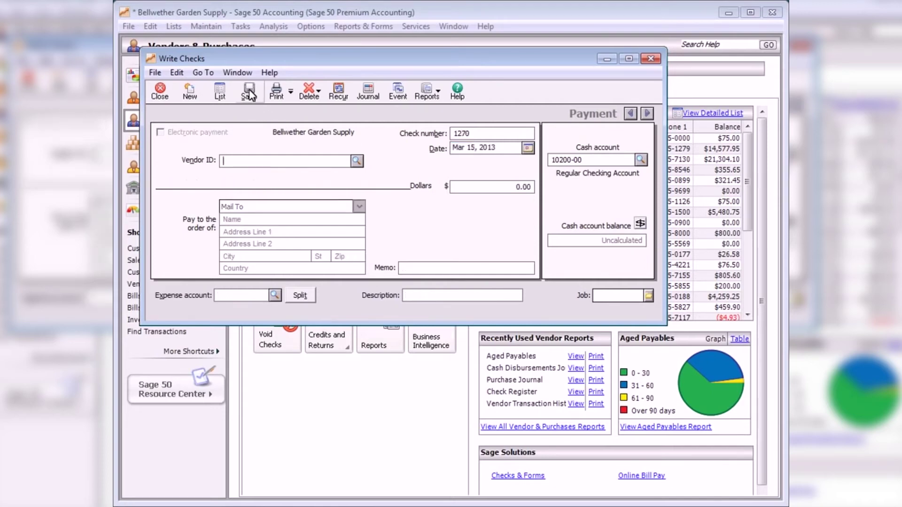
# Step: Close Write Checks and display all Accounts Payable vendor and purchase reports
pyautogui.click(160, 93)
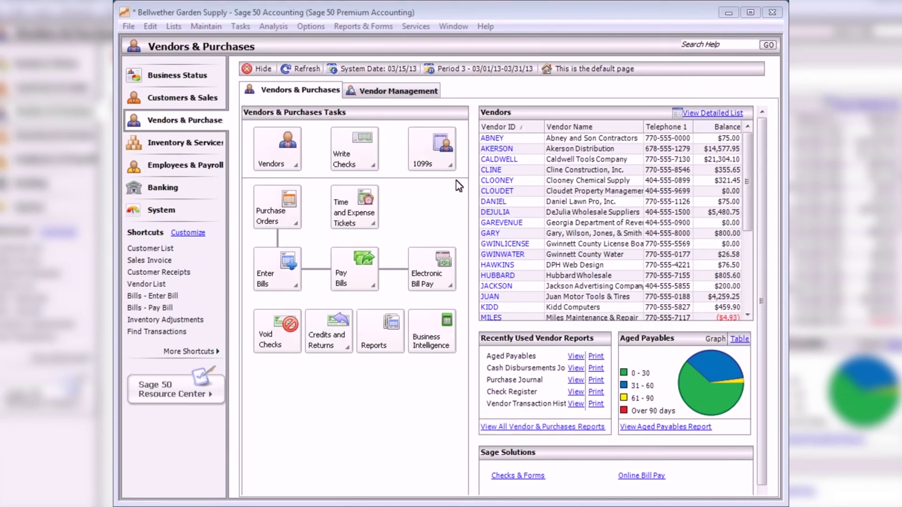
pyautogui.click(544, 427)
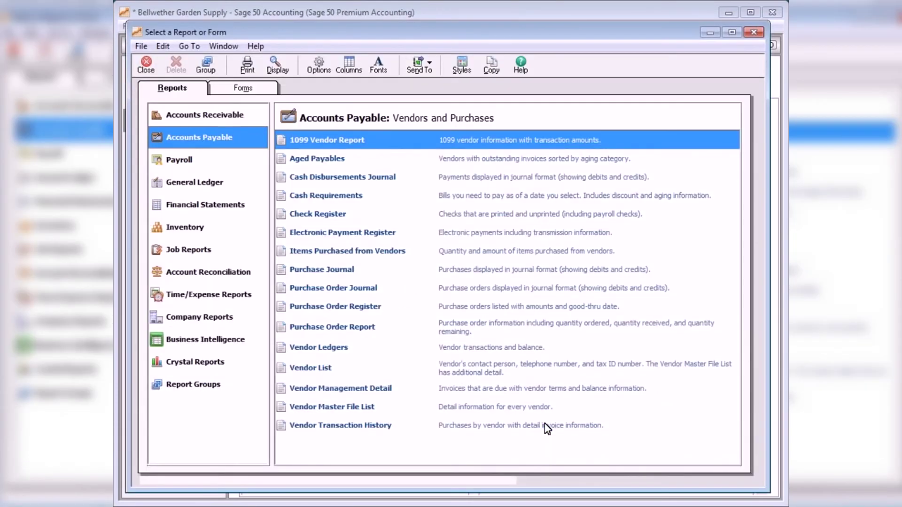